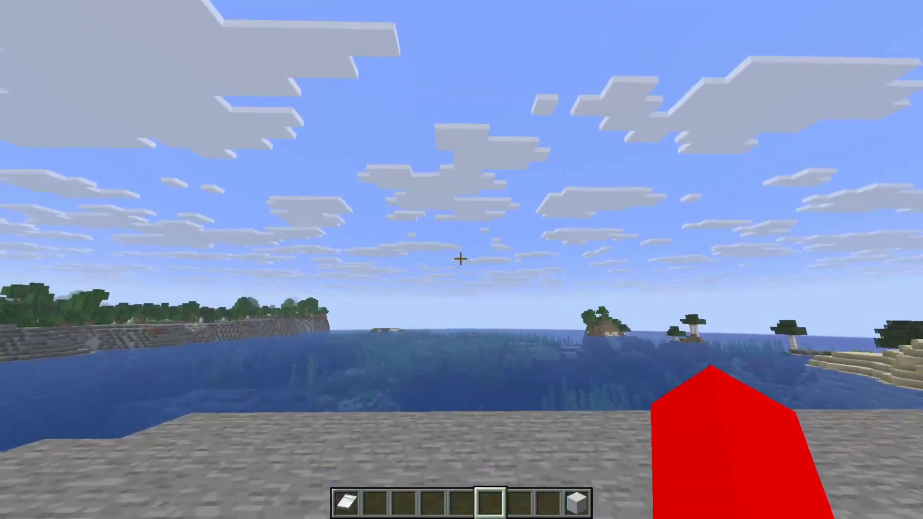
key(Shift_R)
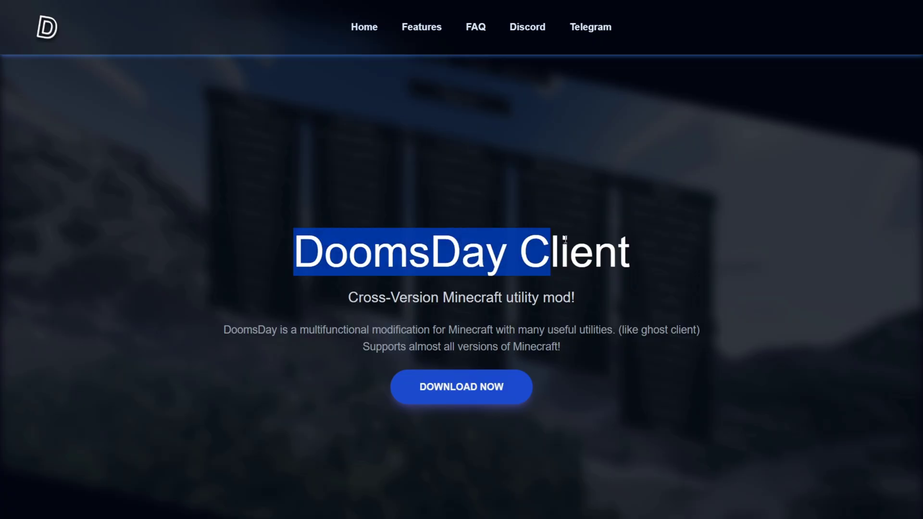
drag(551, 250, 650, 237)
click(658, 238)
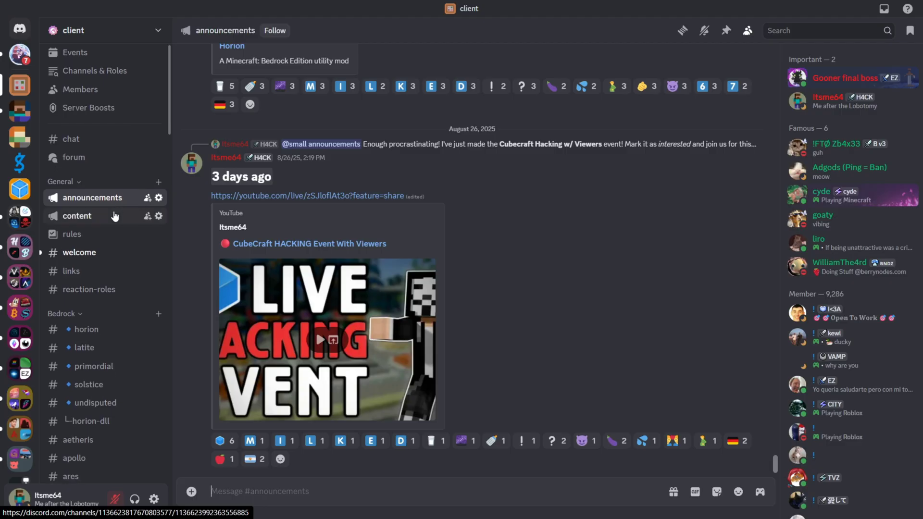
Browse the Discord server's channel list from the general channels down to the Java client channels.
scroll(129, 207, down, 3)
scroll(130, 207, down, 15)
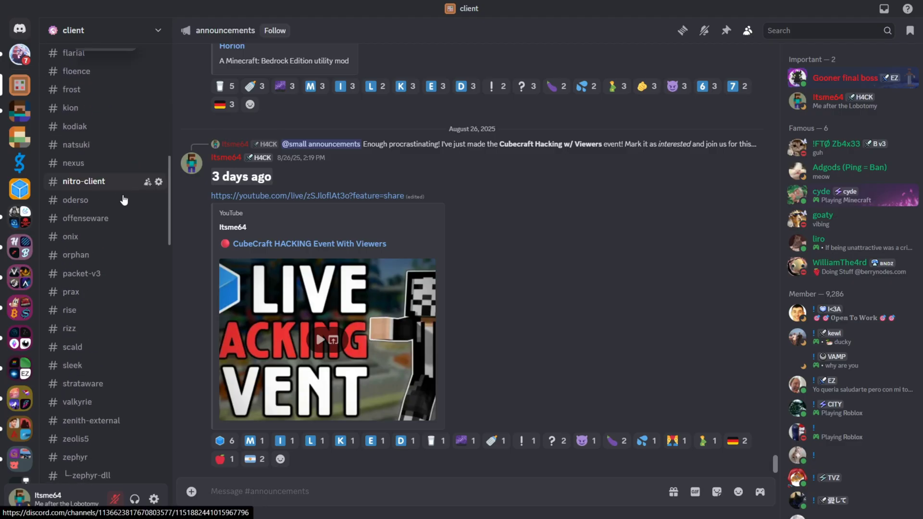
scroll(115, 190, down, 10)
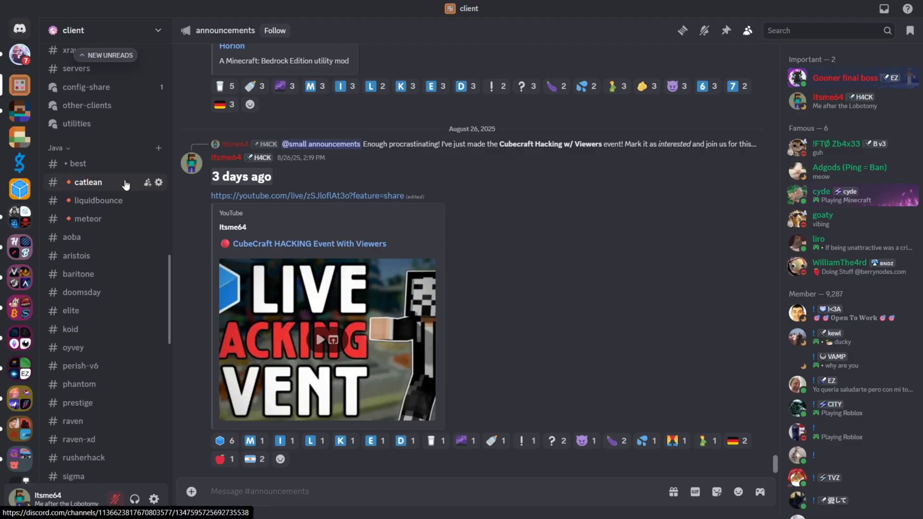
scroll(122, 161, down, 6)
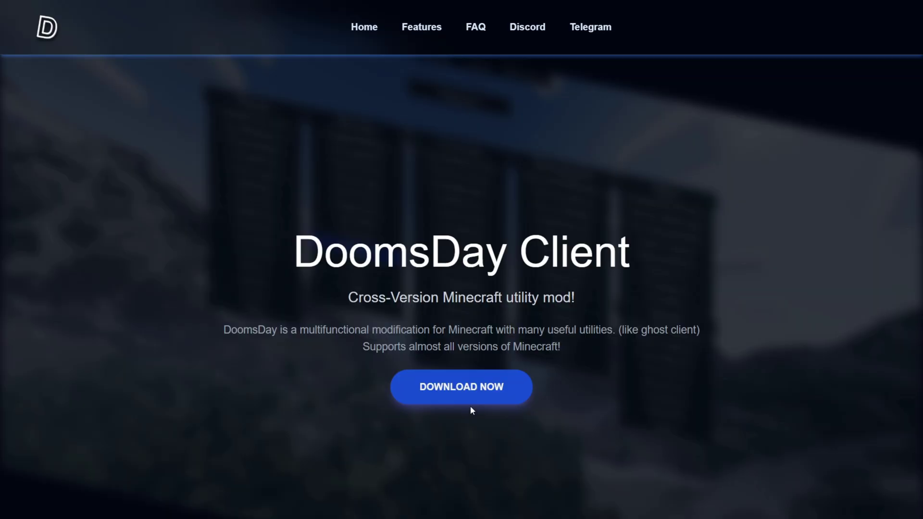
Download the DoomsDay Client loader as lhpi6q52b.jar and locate it in the Downloads folder.
click(465, 393)
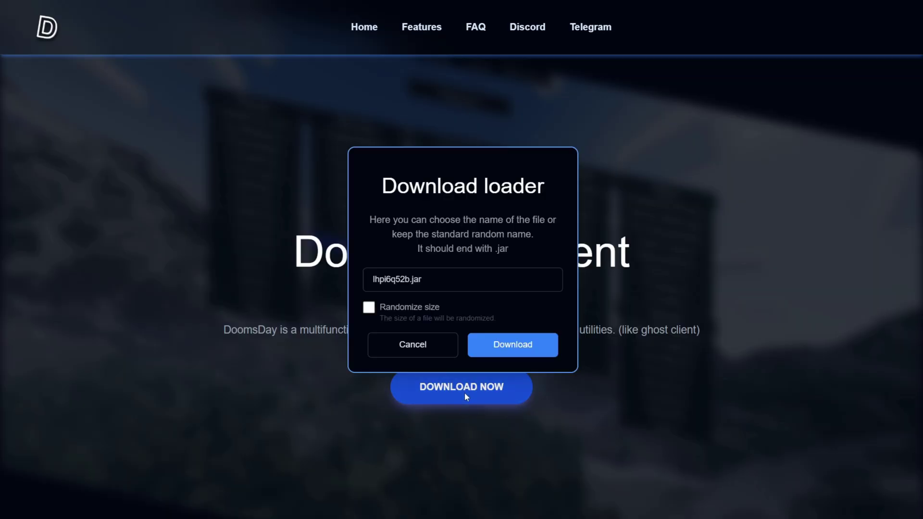
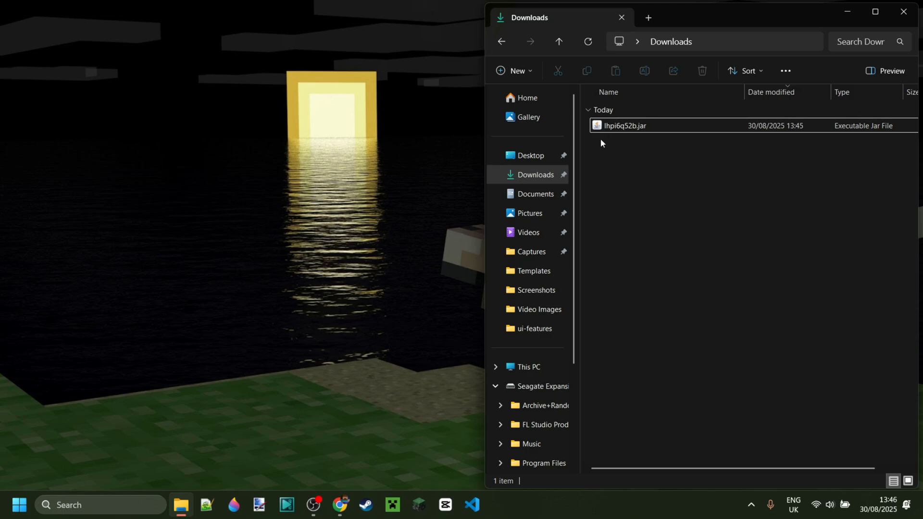
click(658, 125)
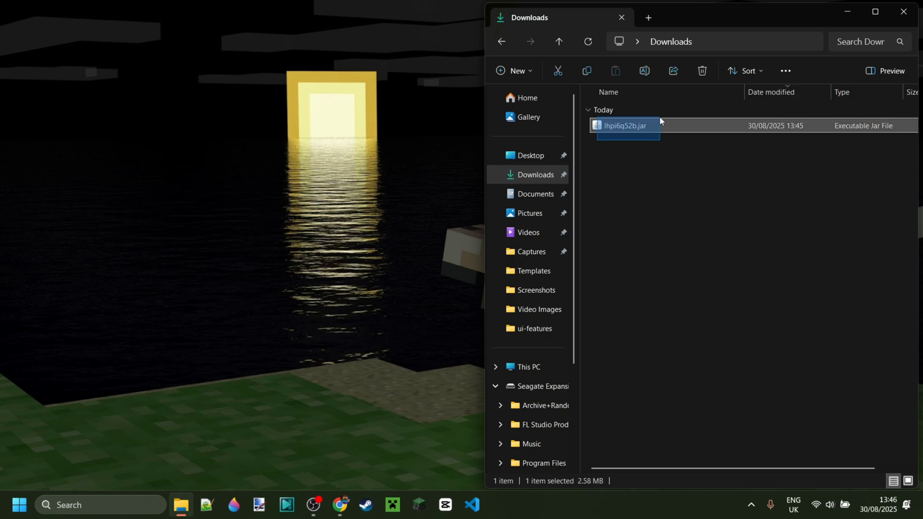
click(639, 147)
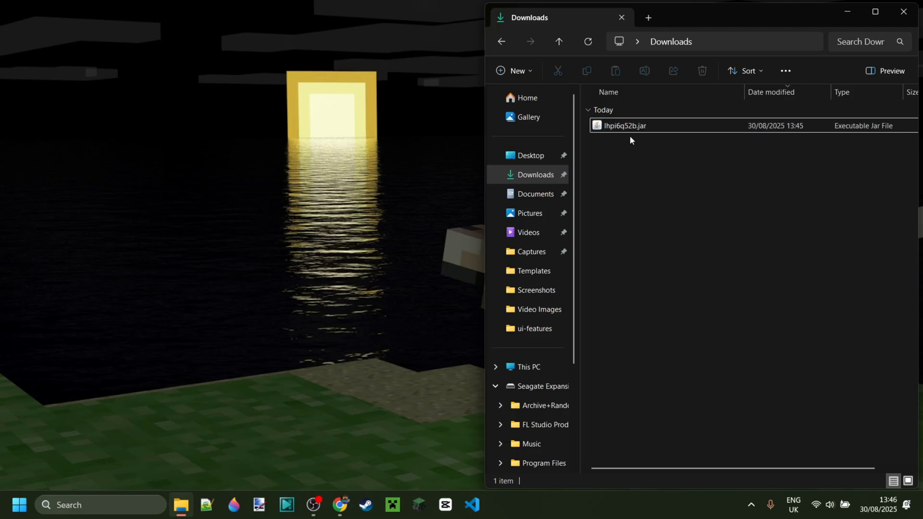
Run lhpi6q52b.jar with Java(TM) Platform SE binary and place the loader window beside the Downloads folder.
double_click(619, 131)
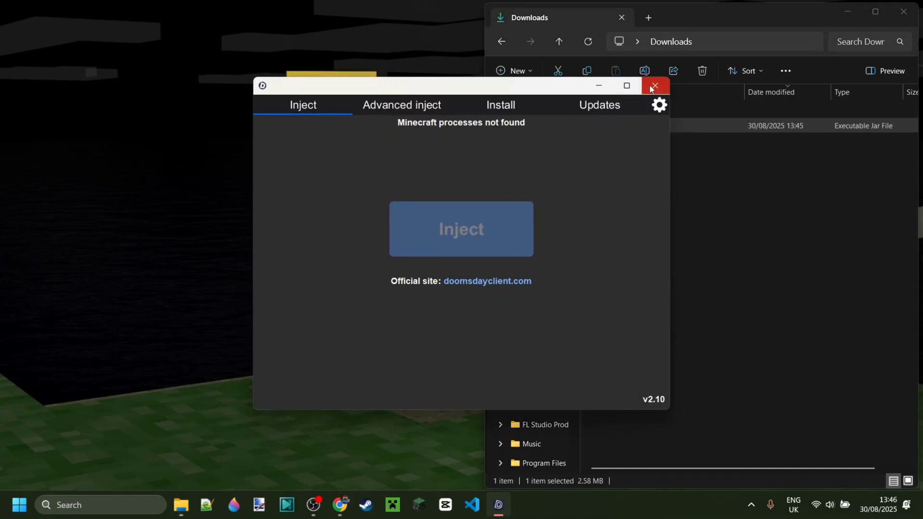
click(651, 88)
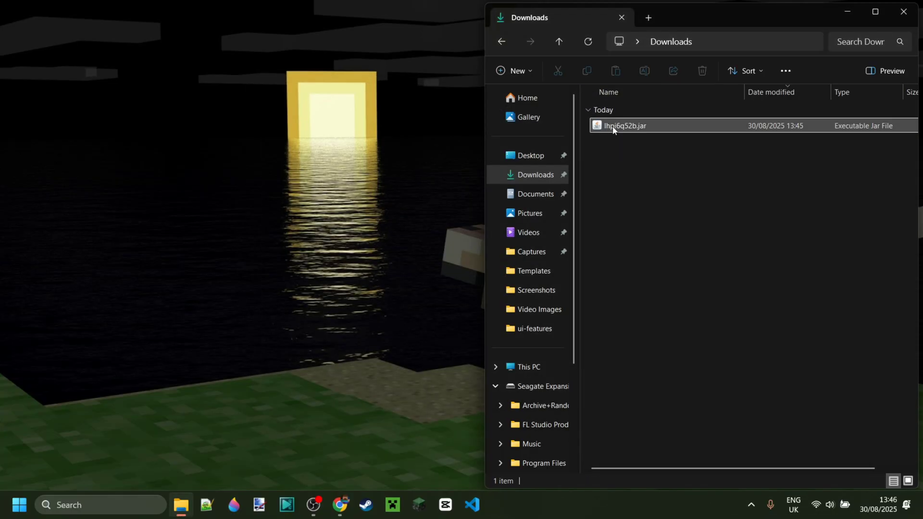
right_click(612, 127)
mouse_move(664, 195)
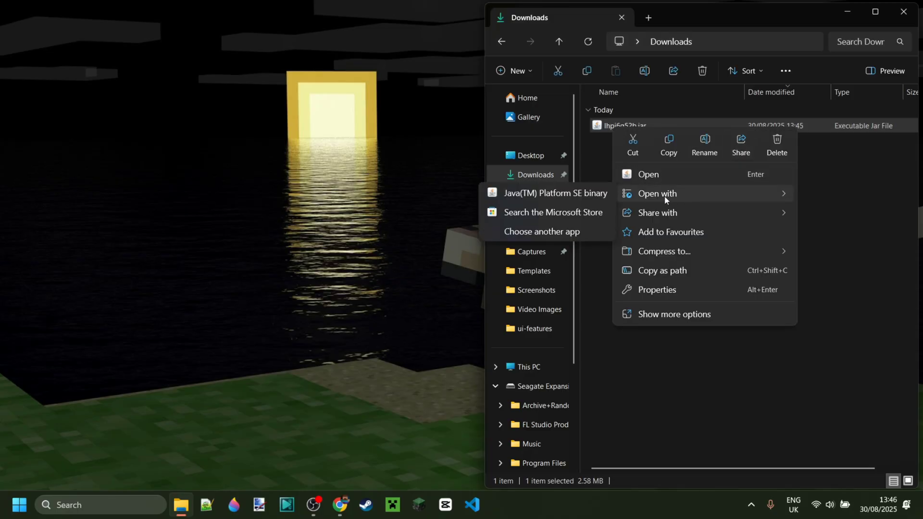
click(571, 197)
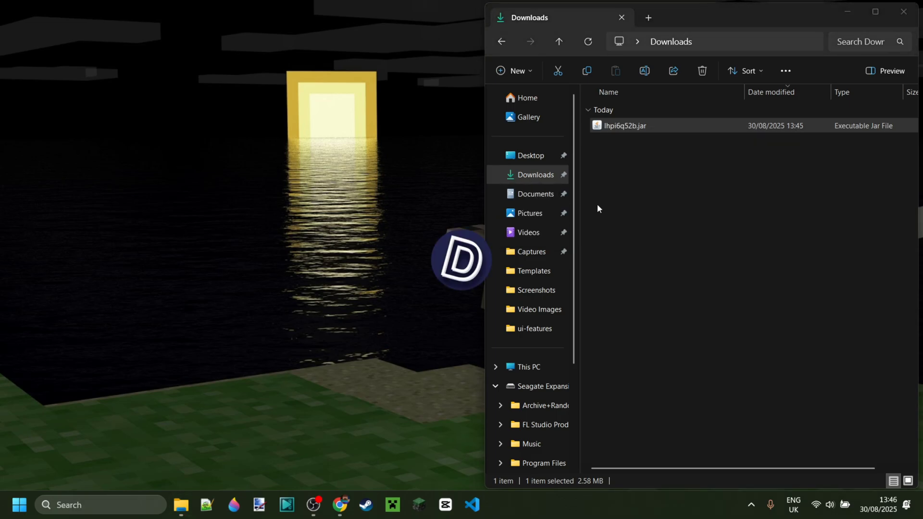
drag(533, 93, 299, 29)
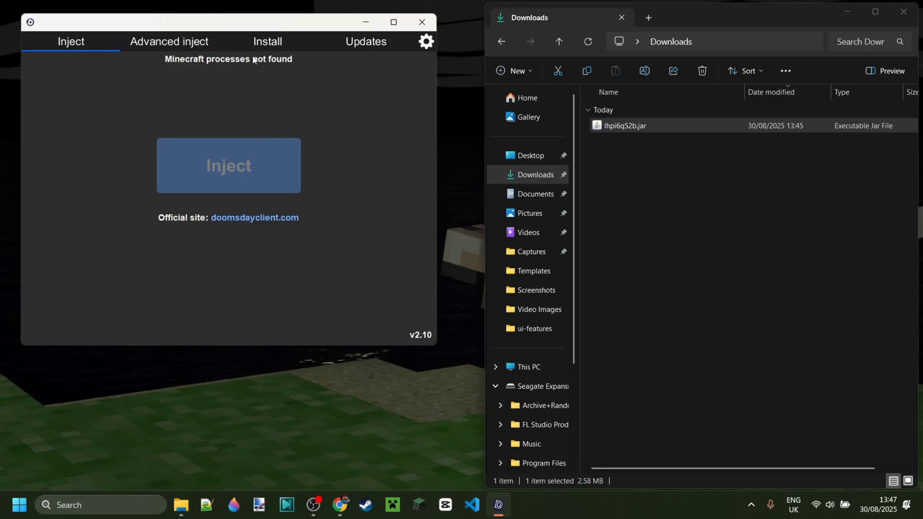
Examine the loader's advanced injection page and the Minecraft versions it offers for installation.
click(189, 42)
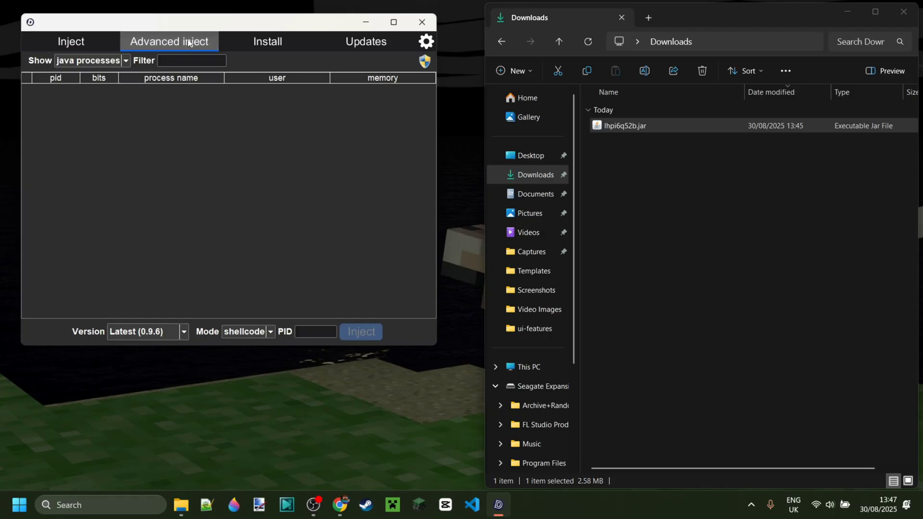
click(266, 45)
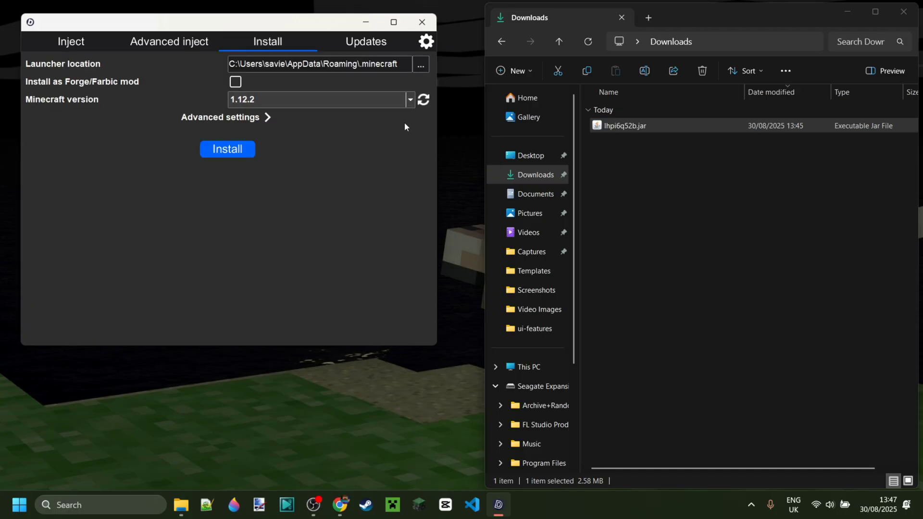
click(394, 101)
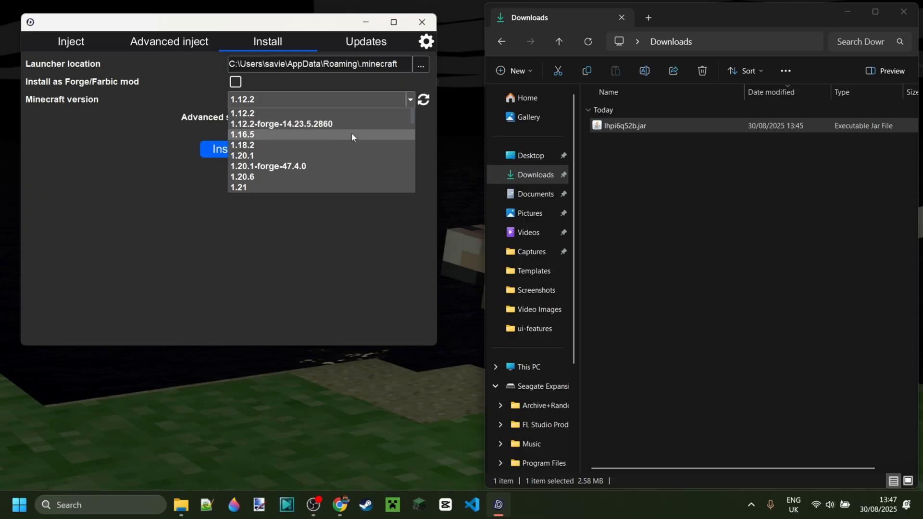
scroll(344, 134, down, 5)
scroll(343, 134, down, 4)
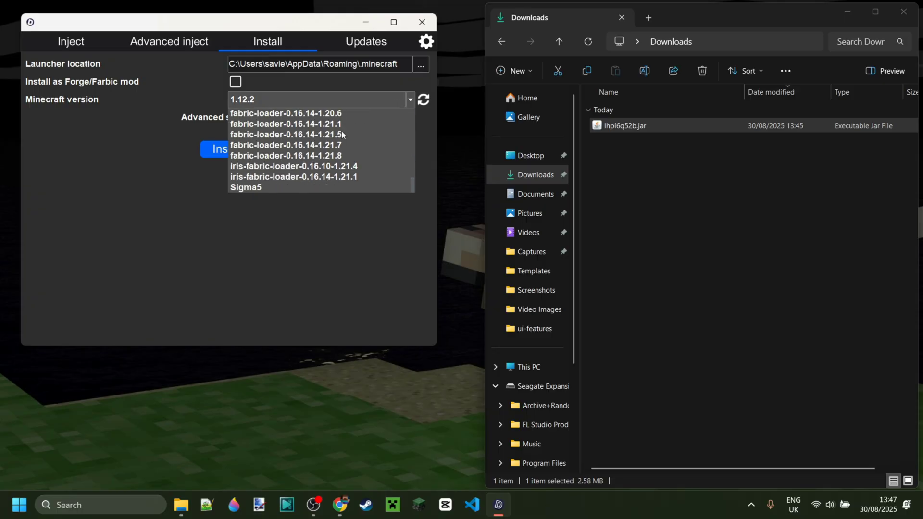
scroll(346, 144, up, 7)
scroll(349, 145, up, 4)
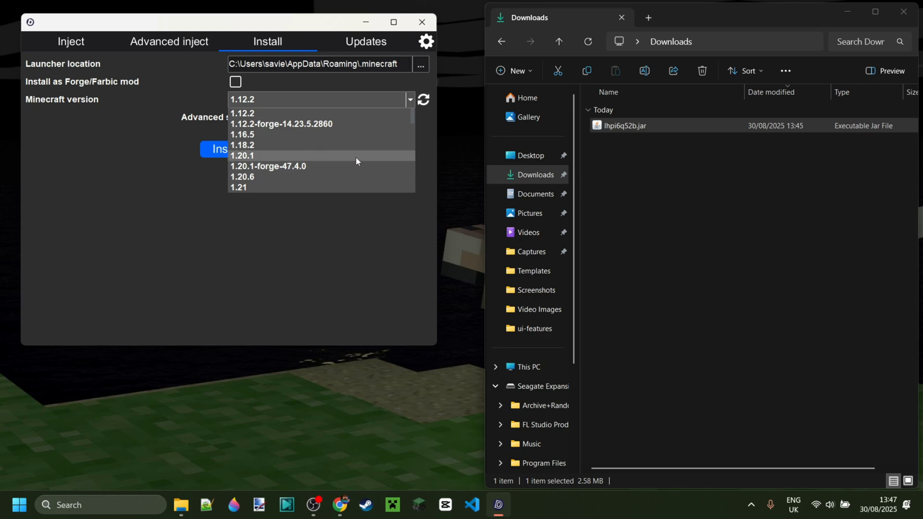
click(379, 105)
click(378, 105)
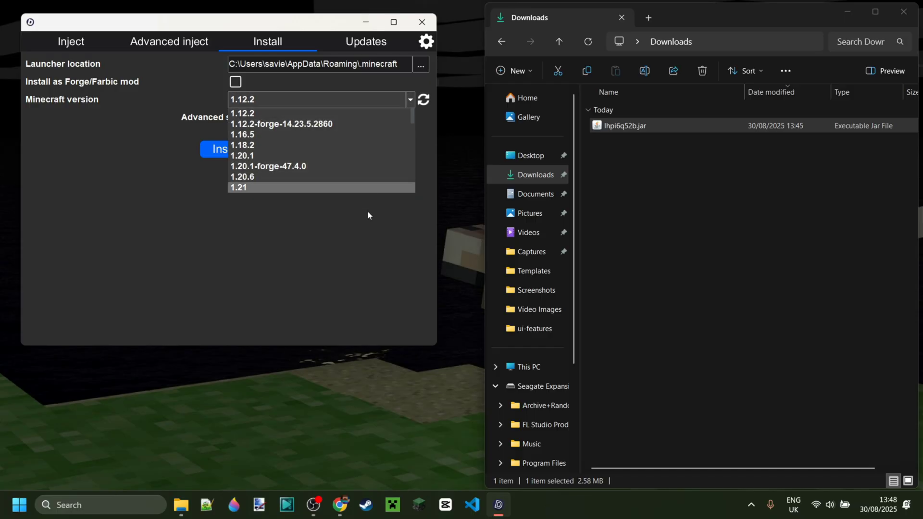
click(338, 195)
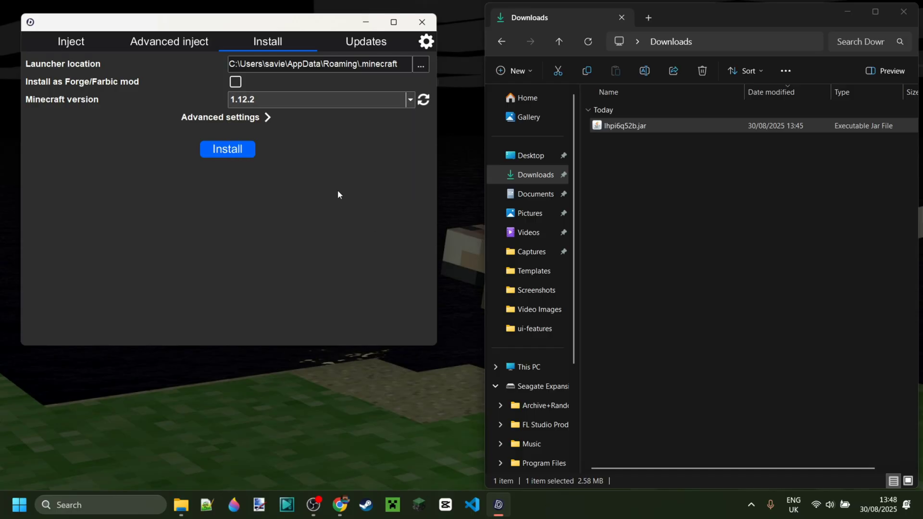
Examine the Forge/Fabric mod install option and the list of downloadable client versions.
click(235, 83)
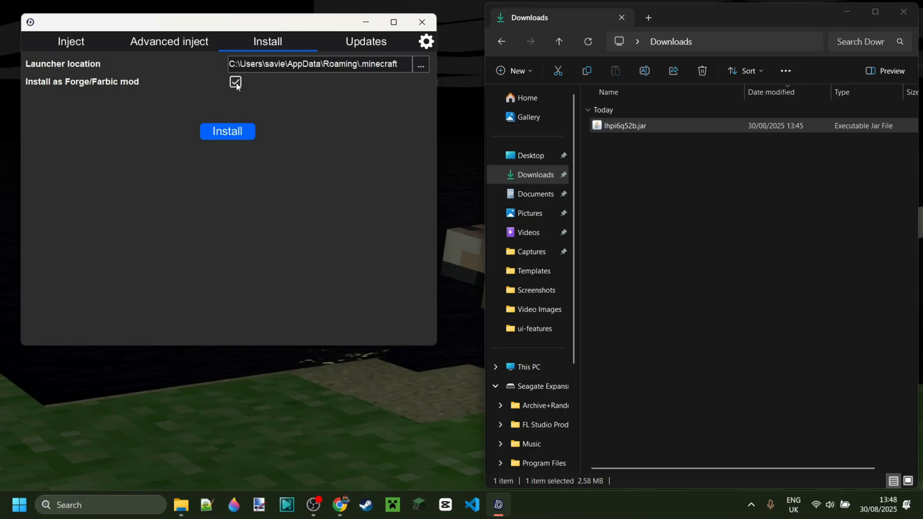
click(237, 83)
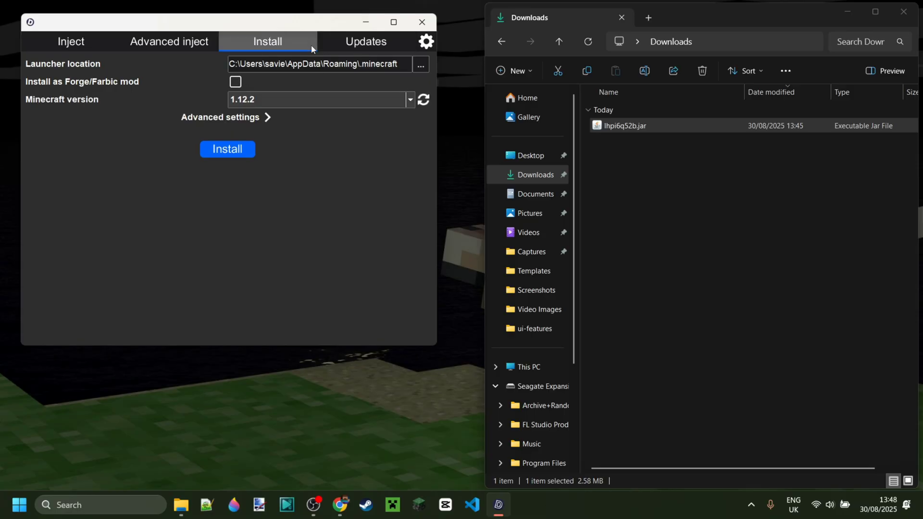
click(327, 43)
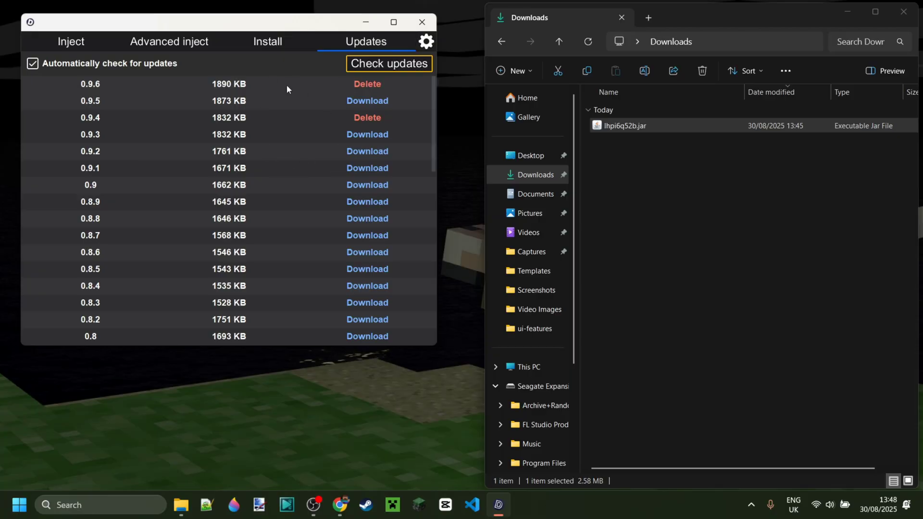
Install the client for Minecraft version 1.21.8 with the Forge/Fabric mod option off.
click(354, 123)
click(351, 101)
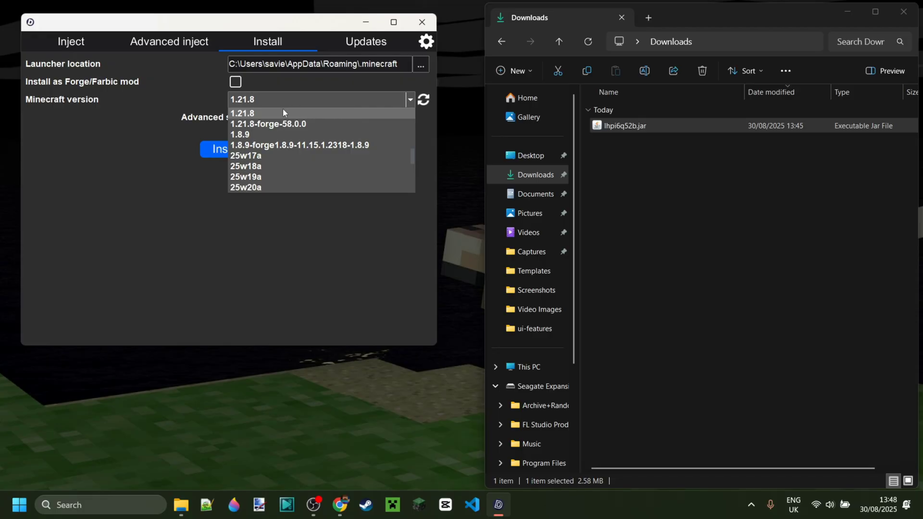
click(245, 114)
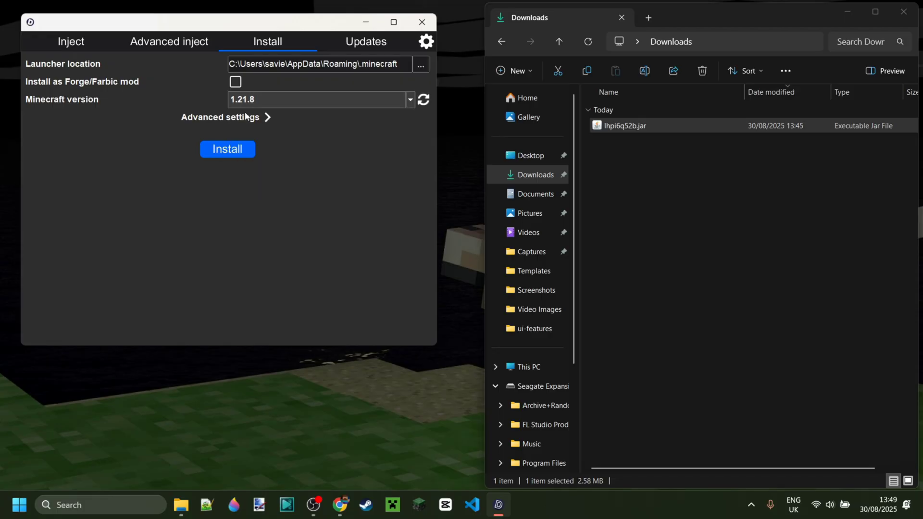
click(237, 158)
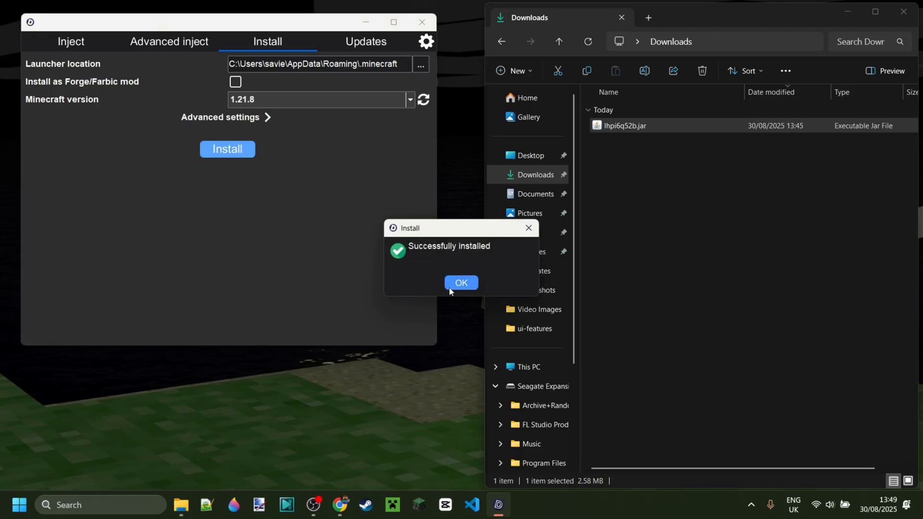
click(461, 283)
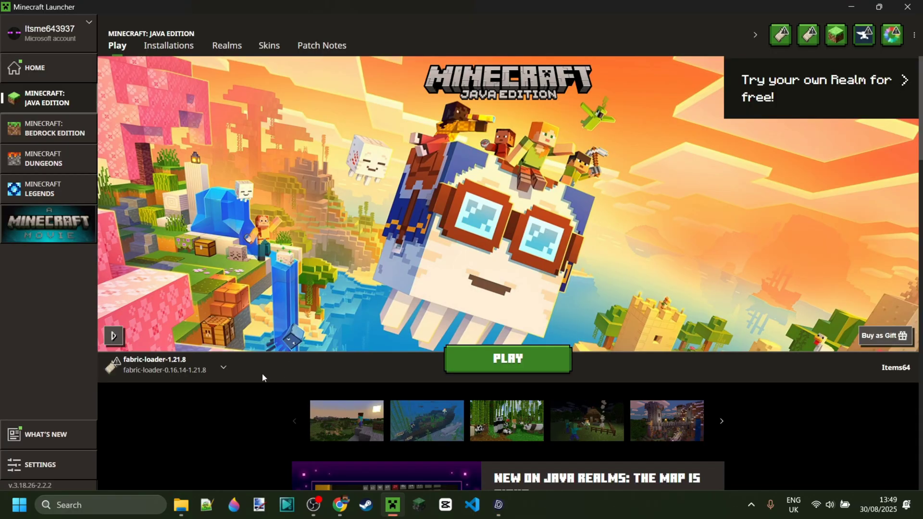
Start a new Java Edition installation and set its version to modified 1.21.8_DoomsDay.
click(225, 369)
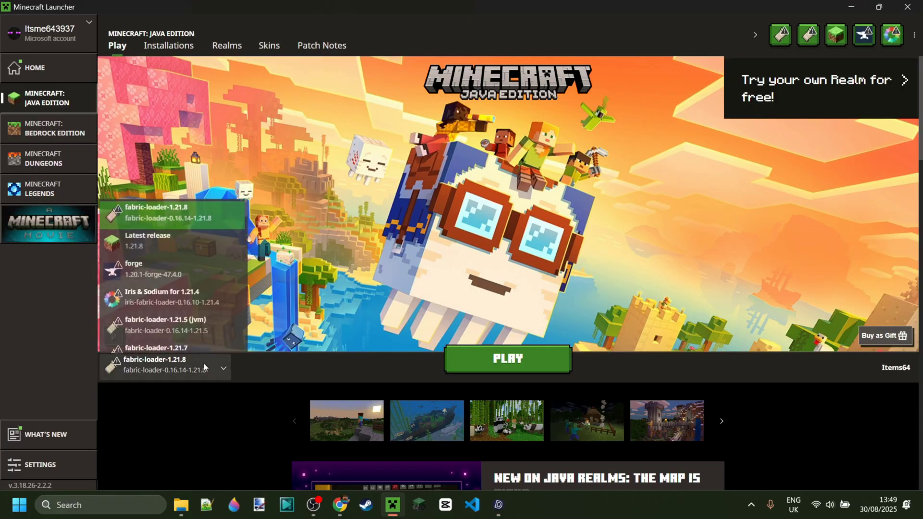
click(209, 226)
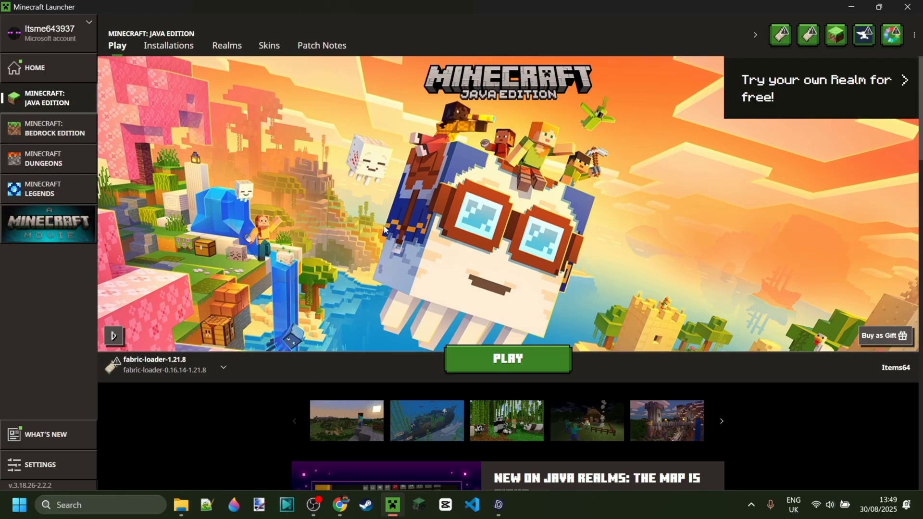
click(179, 52)
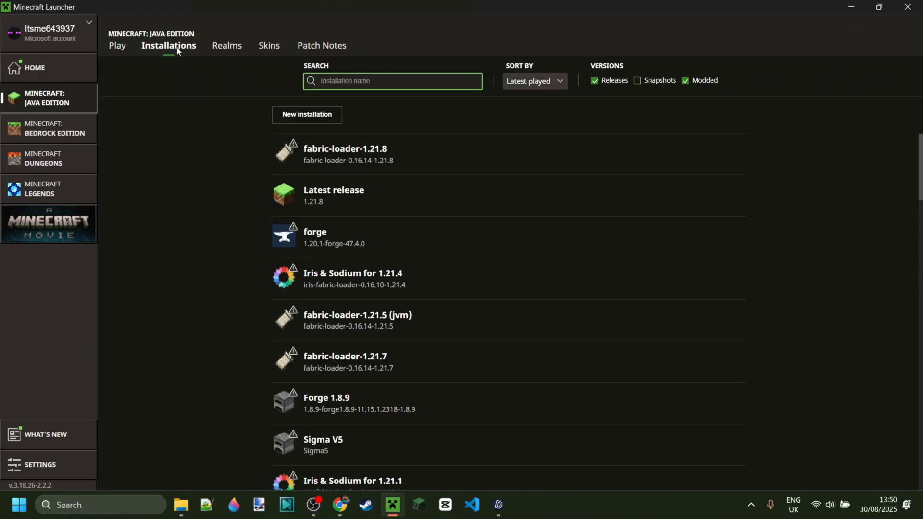
click(320, 116)
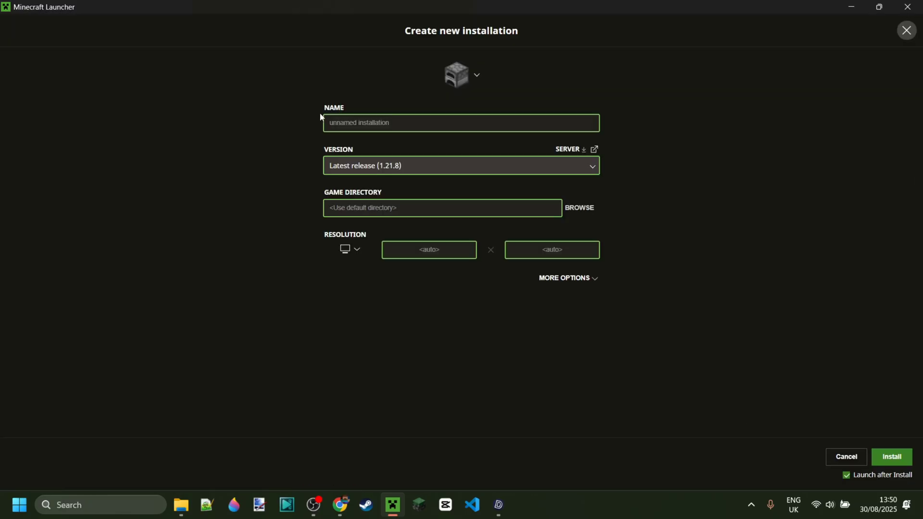
click(425, 167)
text(dooms)
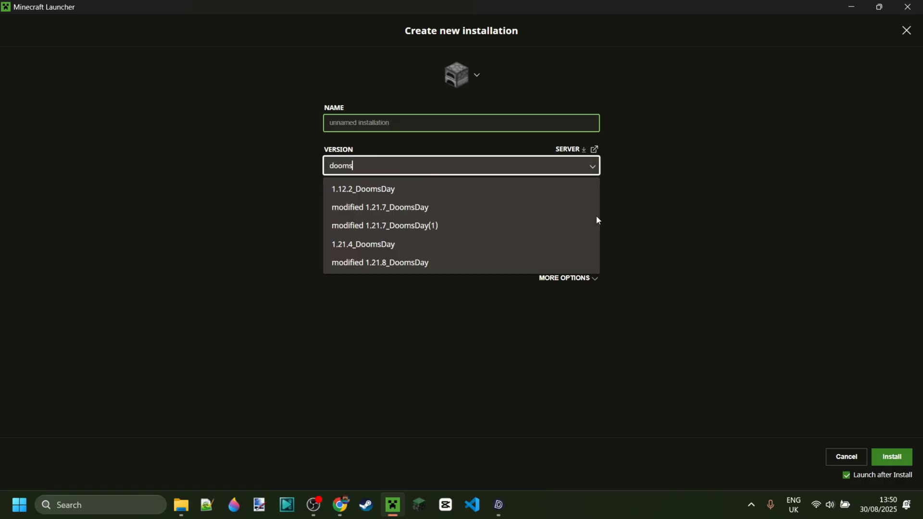
click(390, 267)
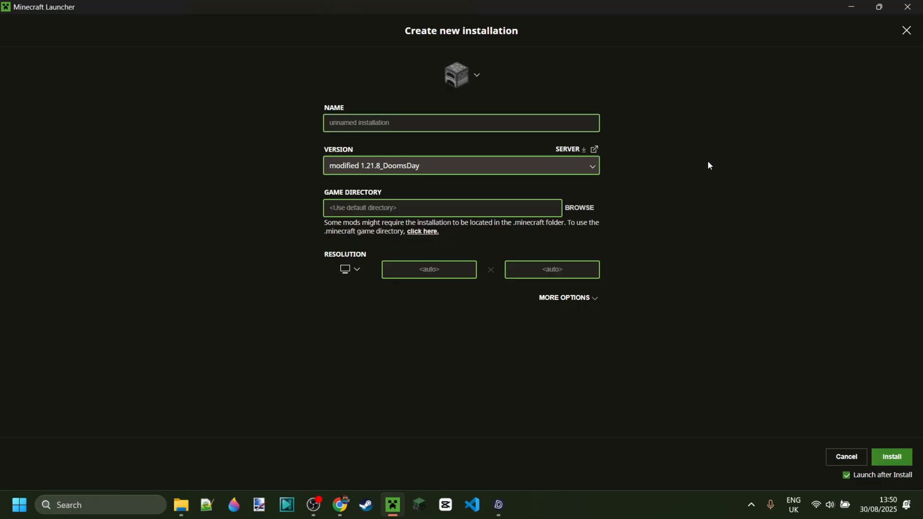
Name the new installation Doomsday 1.21.8.
click(586, 124)
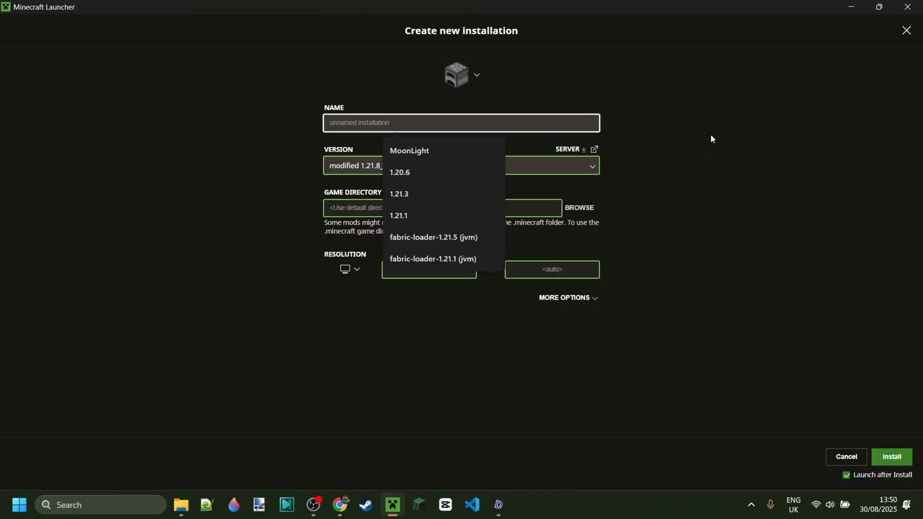
text(Doom)
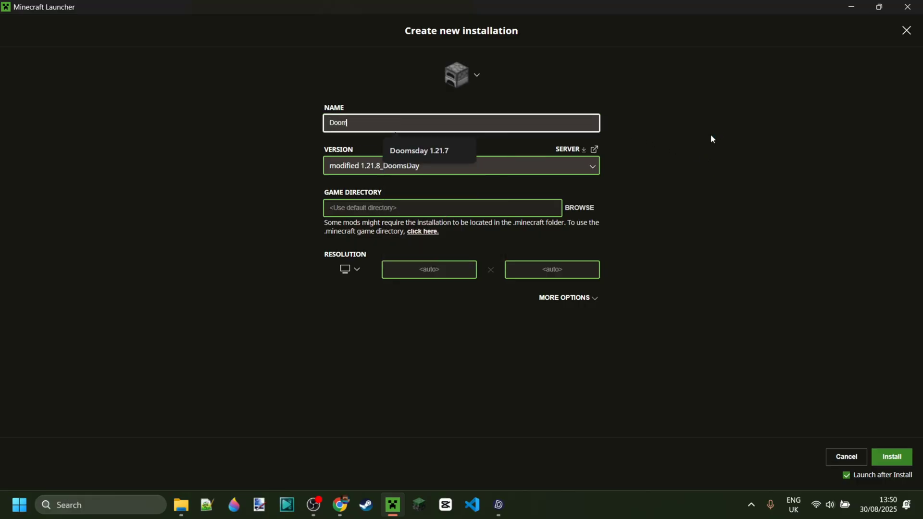
click(439, 149)
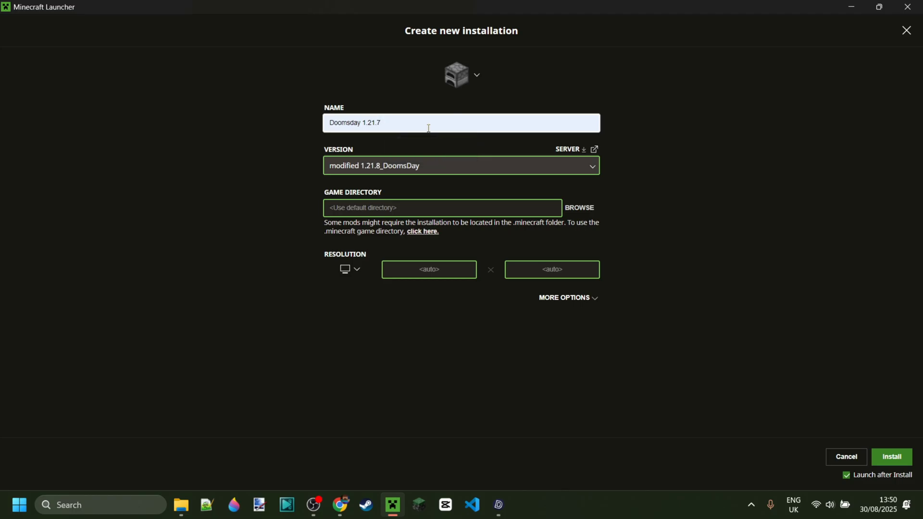
key(BackSpace)
text(8)
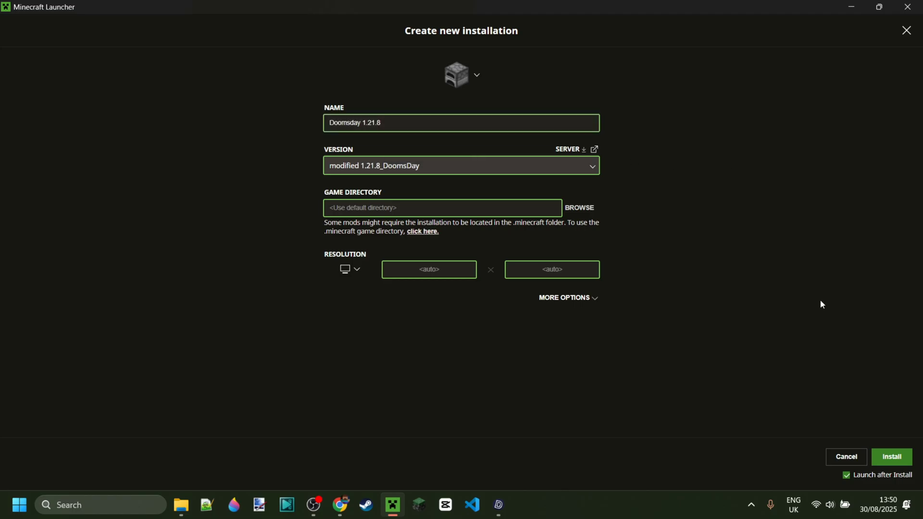
Install and launch the Doomsday 1.21.8 installation, accepting the modified-game risks without further warnings.
click(897, 463)
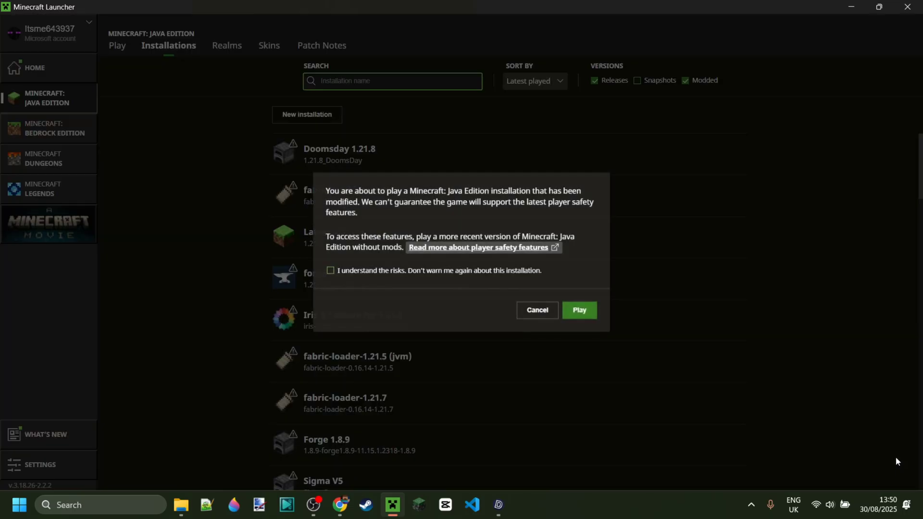
click(431, 271)
click(578, 310)
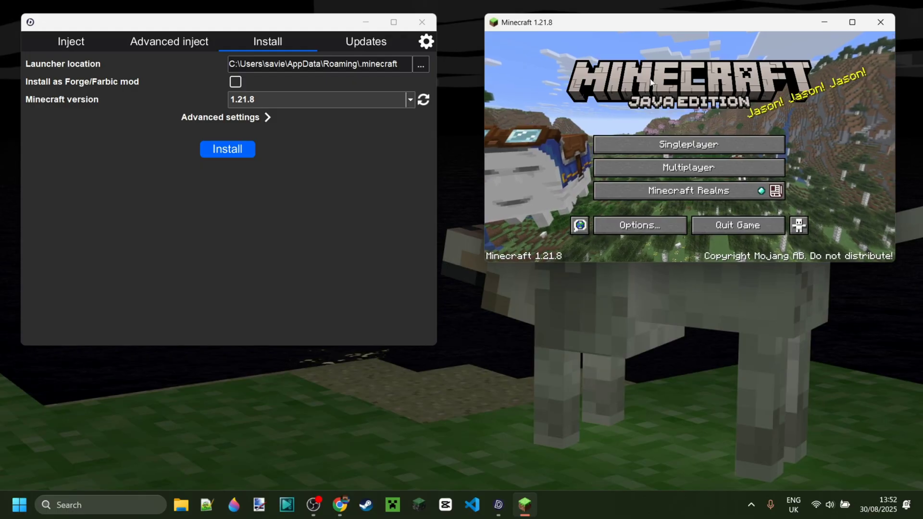
Inject DoomsDay from the loader into the running Minecraft 1.21.8 process.
click(75, 45)
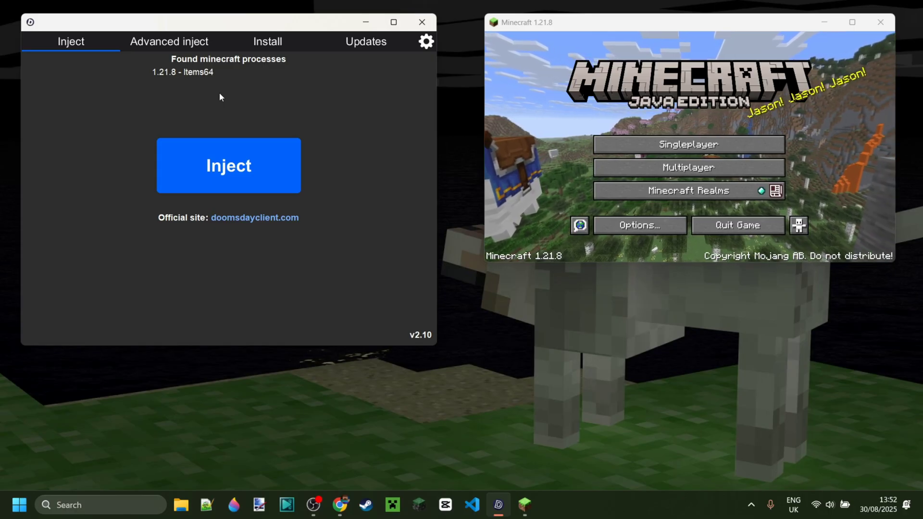
click(240, 164)
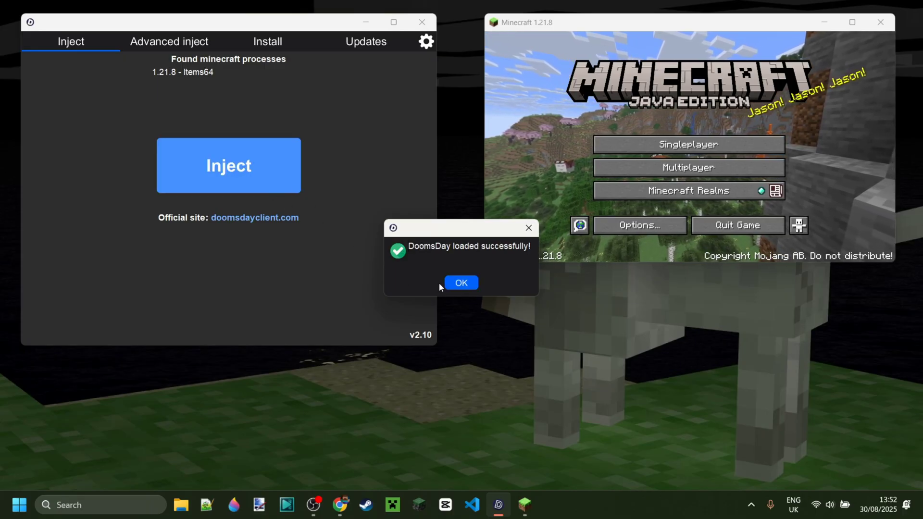
click(457, 283)
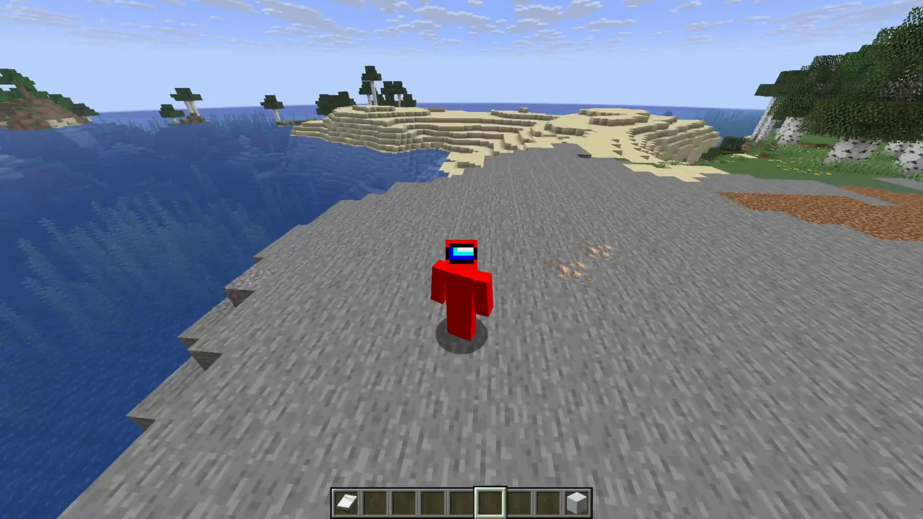
key(w)
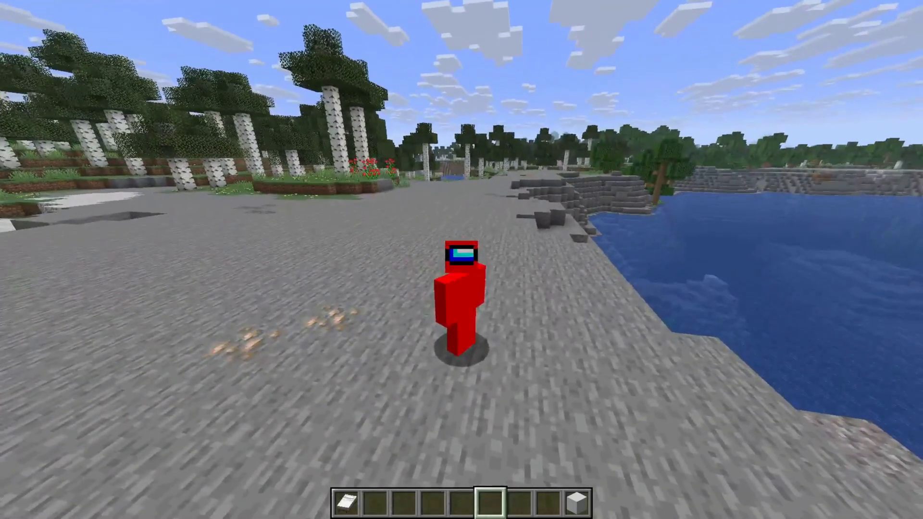
key(F5)
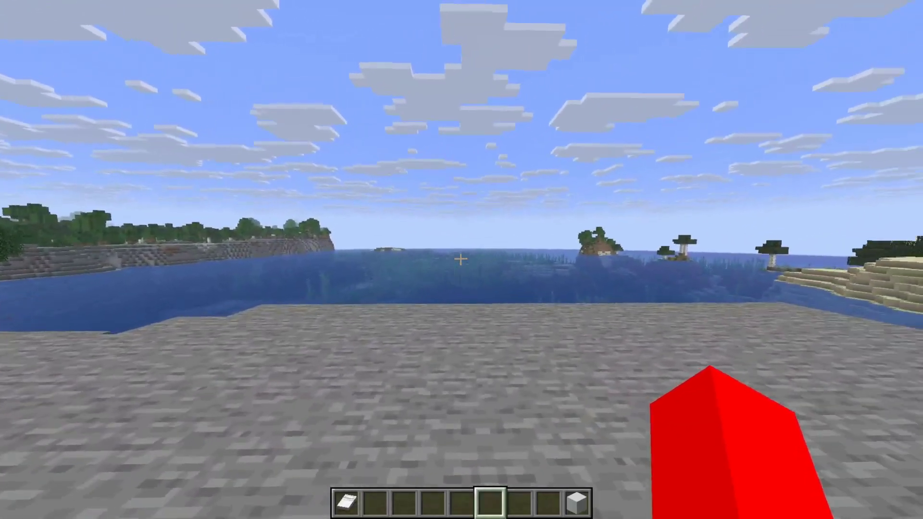
key(F5)
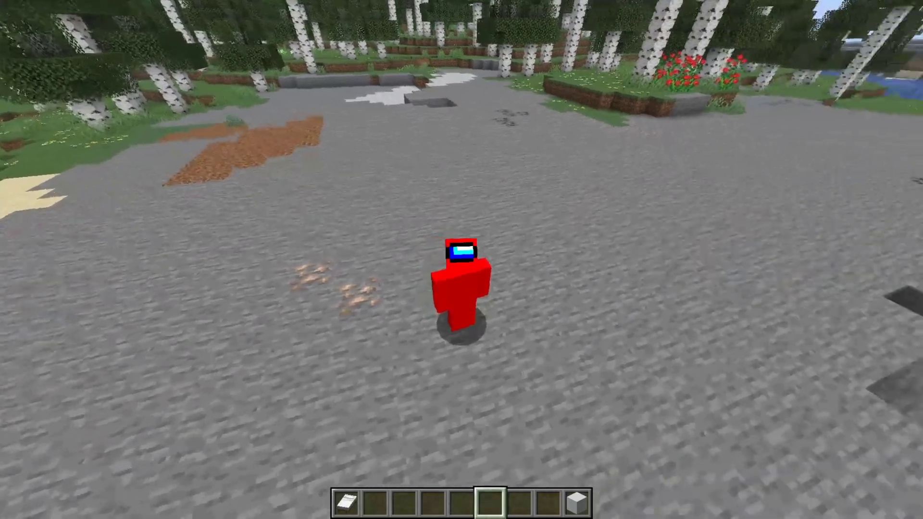
key(F5)
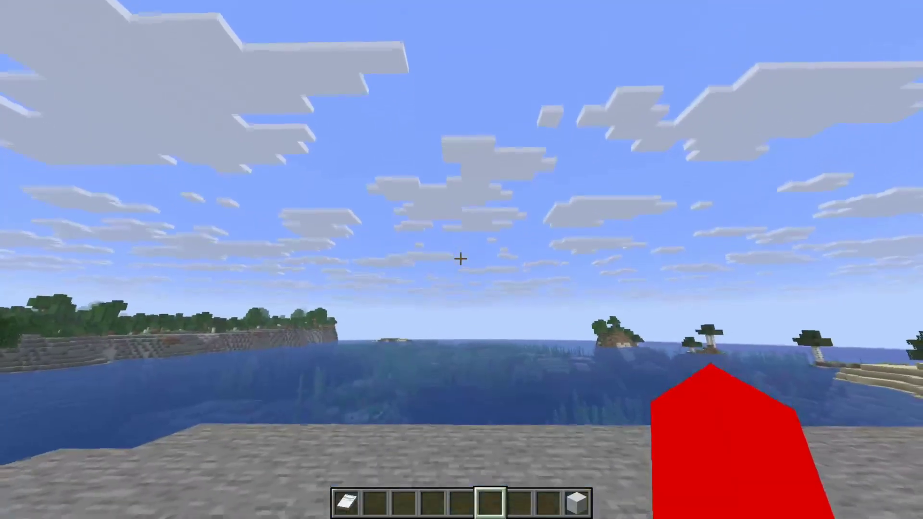
Open the DoomsDay module menu in the game and toggle the WorldTime module on and back off.
key(Shift_R)
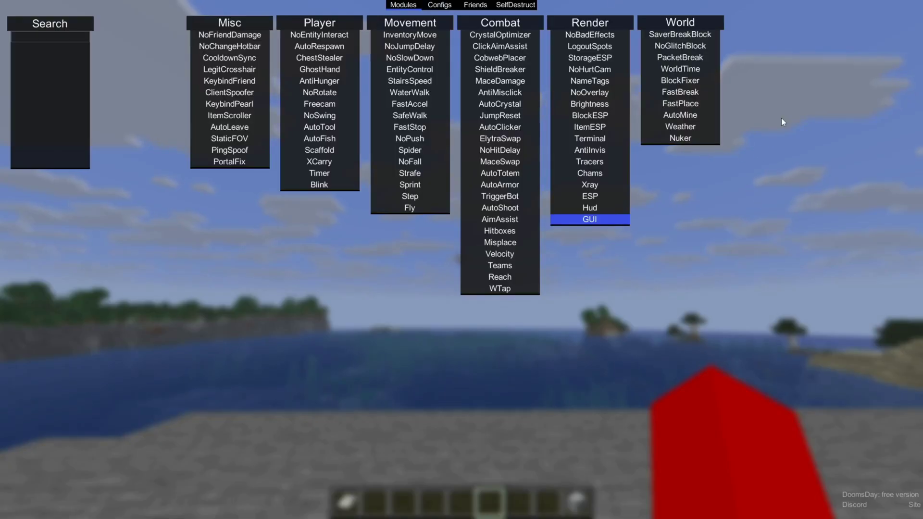
click(707, 70)
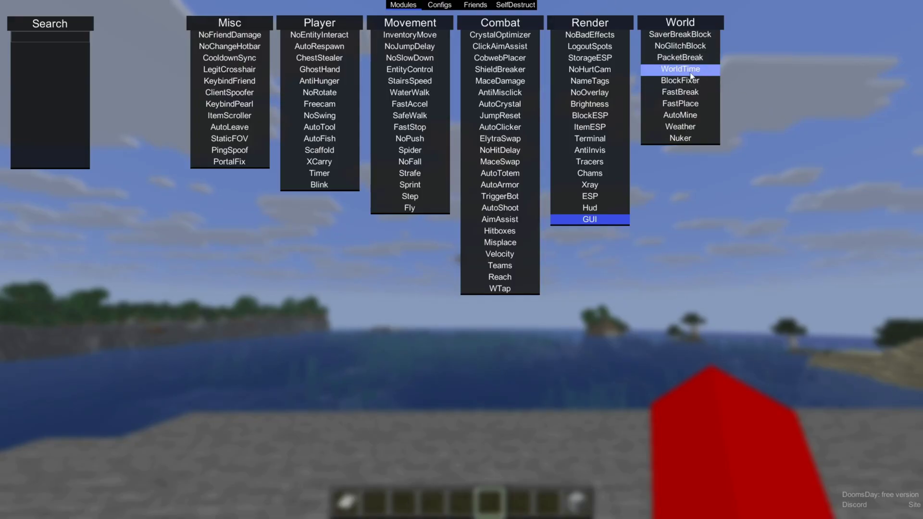
click(692, 71)
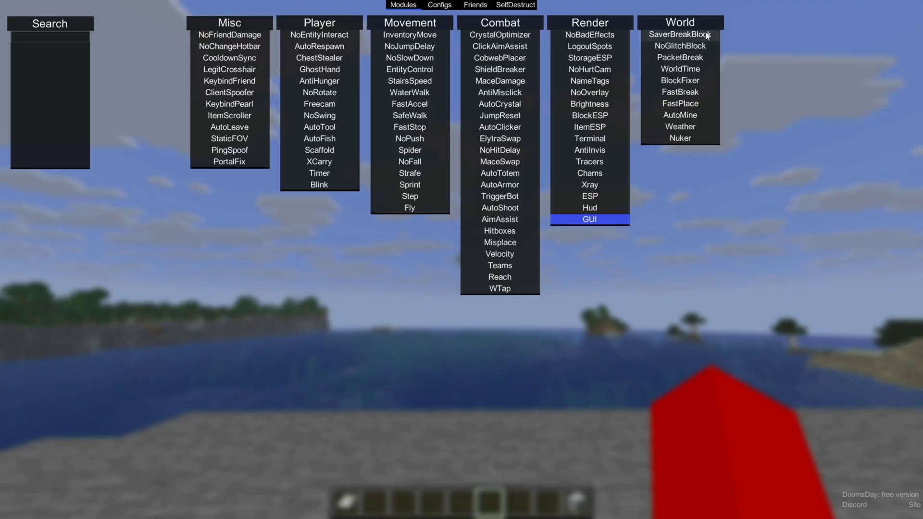
Examine the settings of the World category modules, from SaverBreakBlock down to Nuker.
right_click(692, 35)
right_click(701, 46)
right_click(700, 58)
right_click(697, 72)
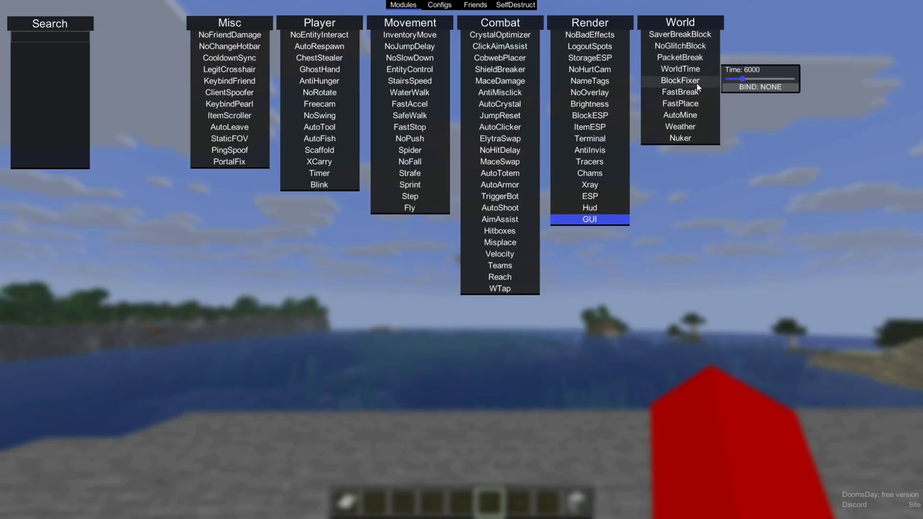
right_click(699, 81)
right_click(698, 93)
right_click(697, 104)
right_click(694, 126)
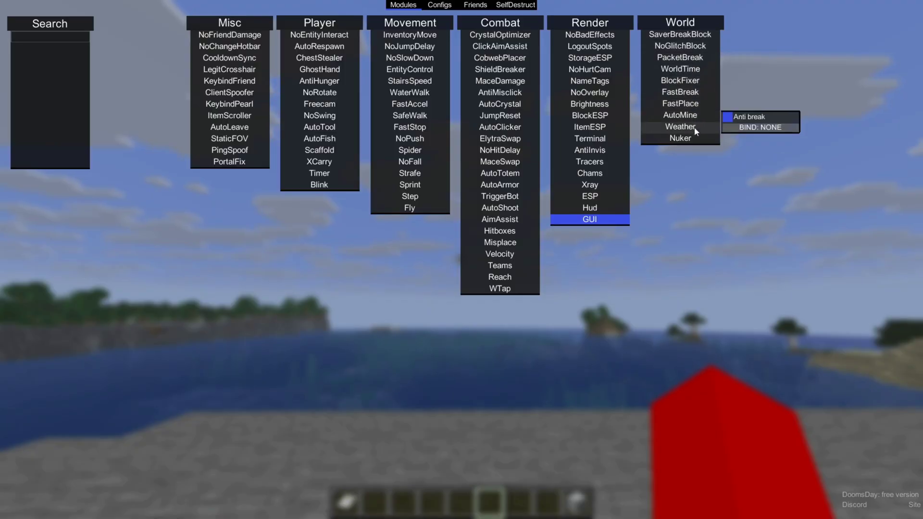
right_click(695, 140)
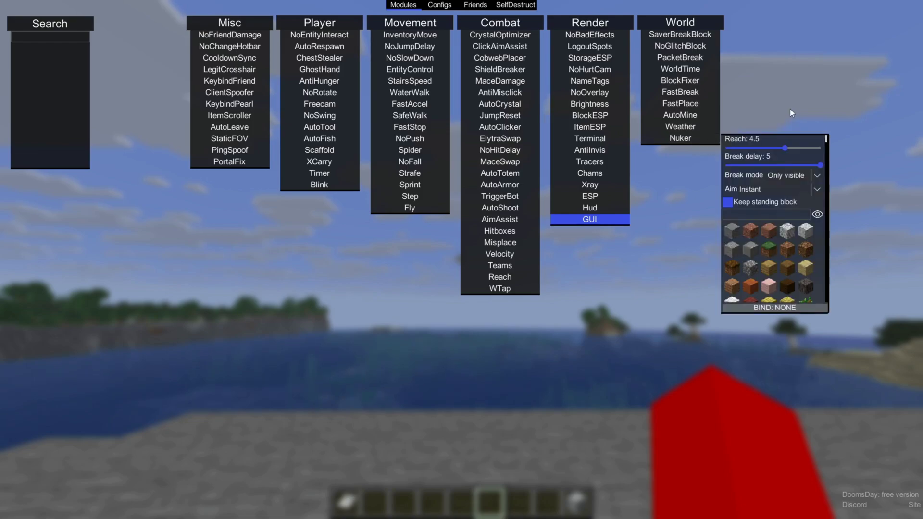
right_click(695, 140)
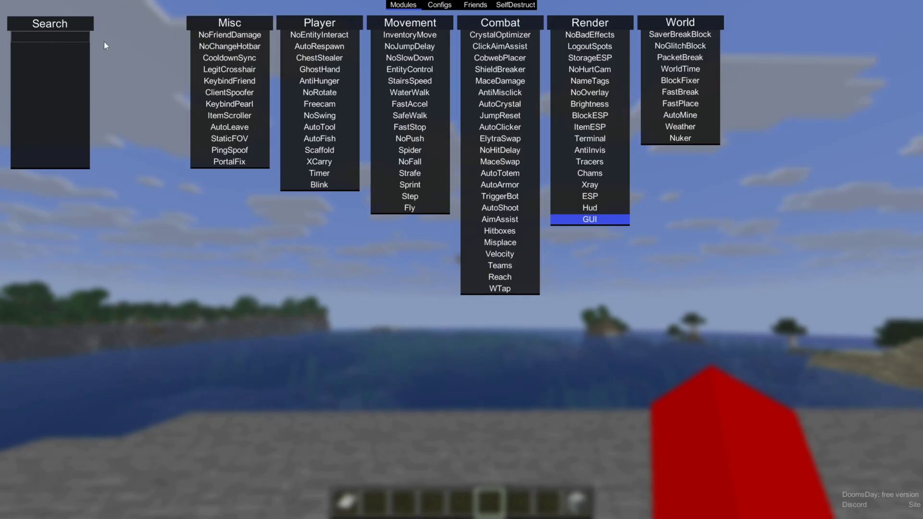
Search the modules for "auto" and clear the search.
text(auto)
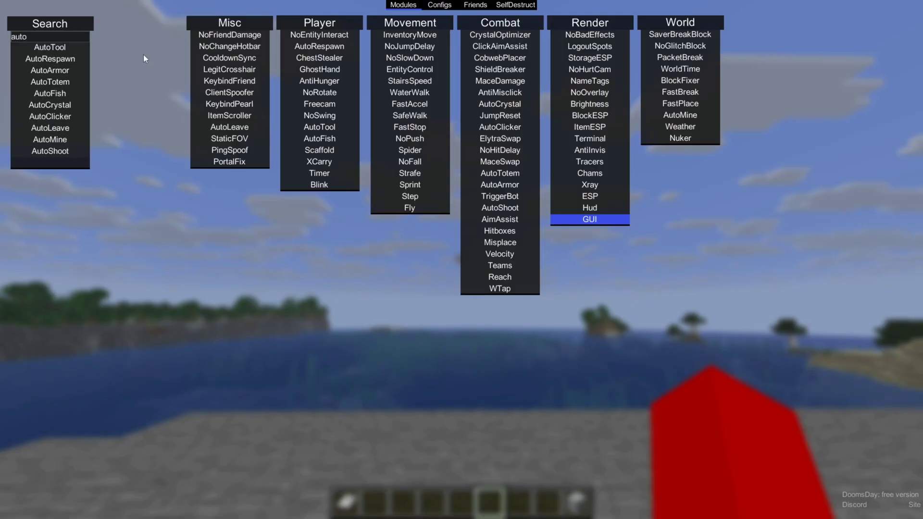
key(BackSpace)
key(BackSpace)
key(BackSpace)
key(BackSpace)
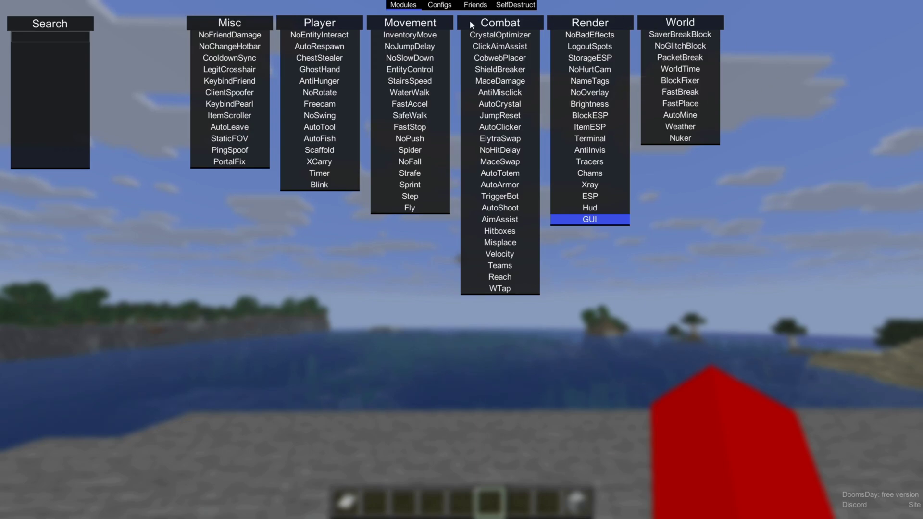
Examine the client's config manager, friends list and SelfDestruct options.
click(439, 5)
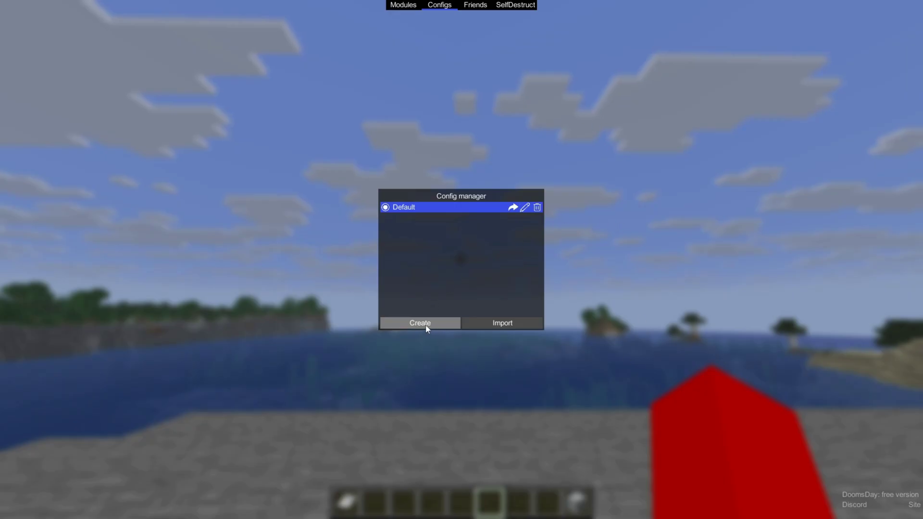
click(410, 4)
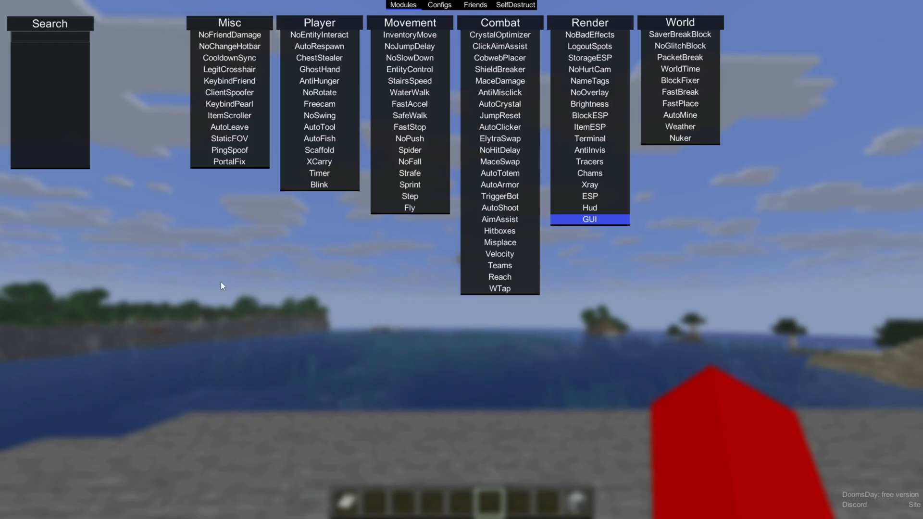
click(439, 5)
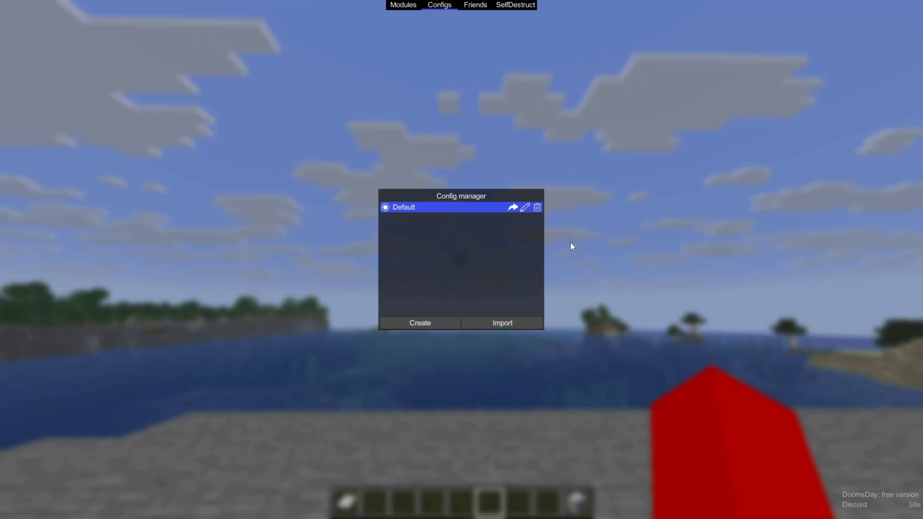
click(474, 6)
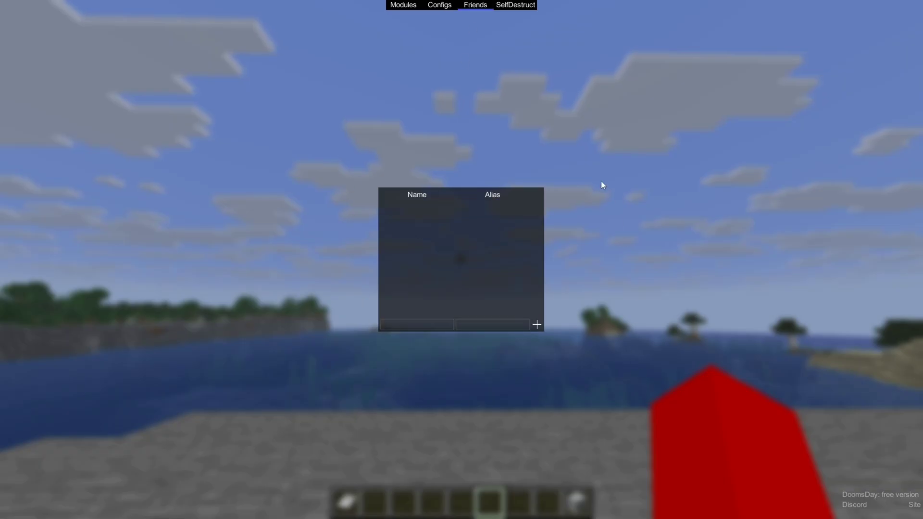
click(515, 5)
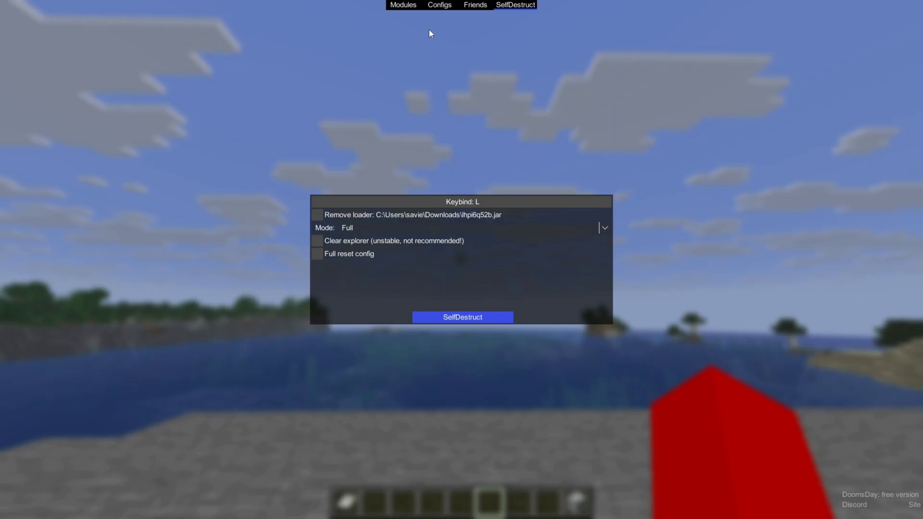
Examine the GUI module's color and keybind settings, and close the client menu.
click(406, 6)
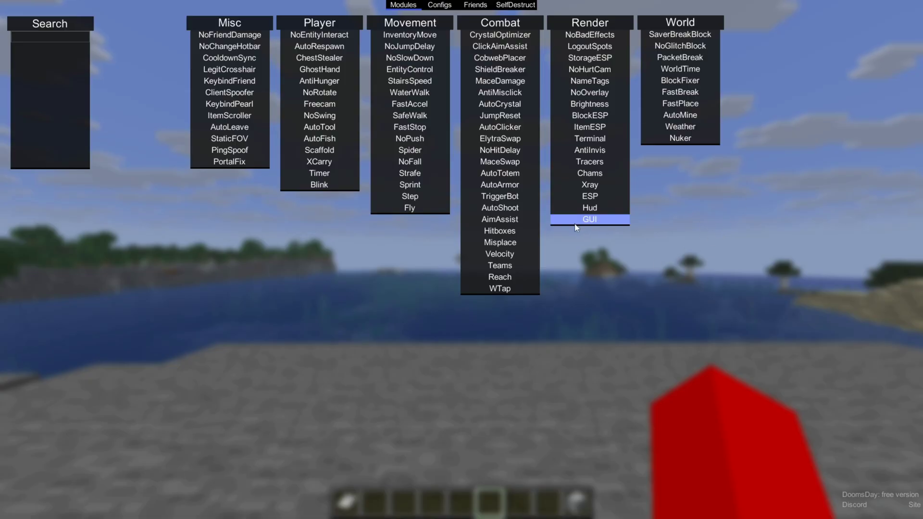
right_click(595, 224)
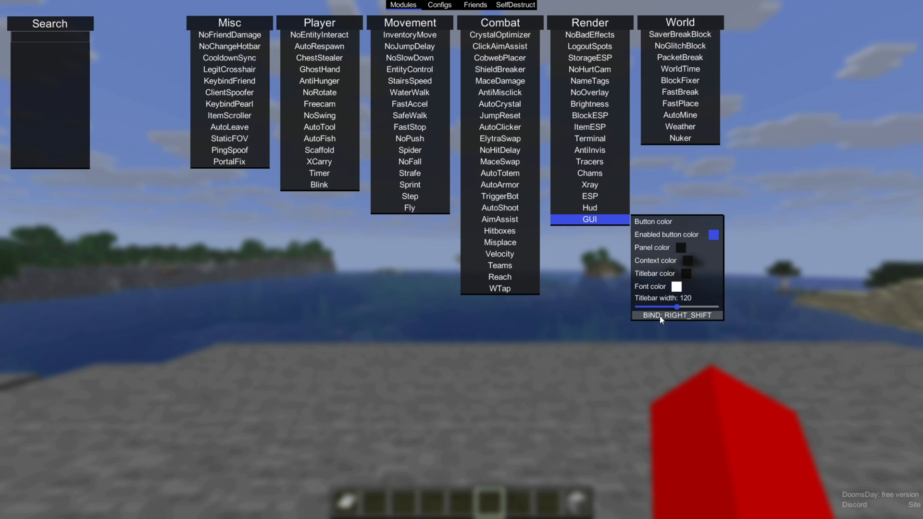
right_click(595, 218)
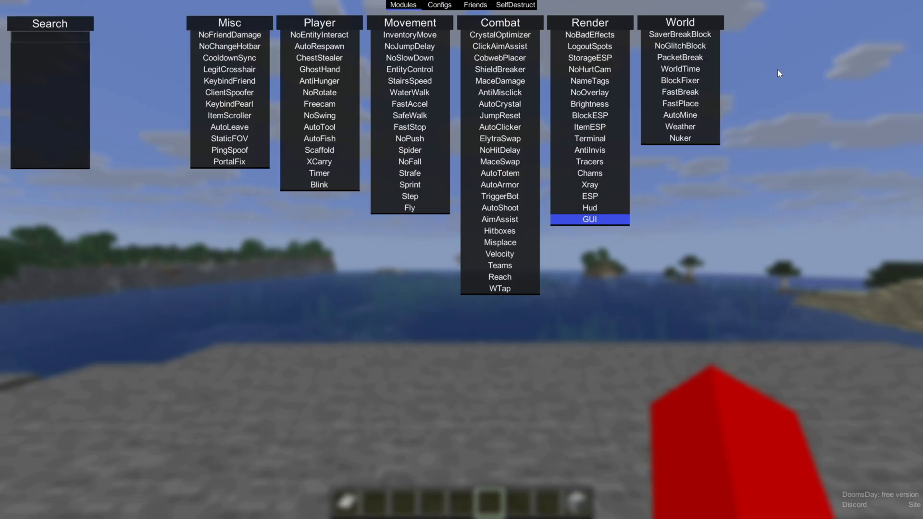
key(Escape)
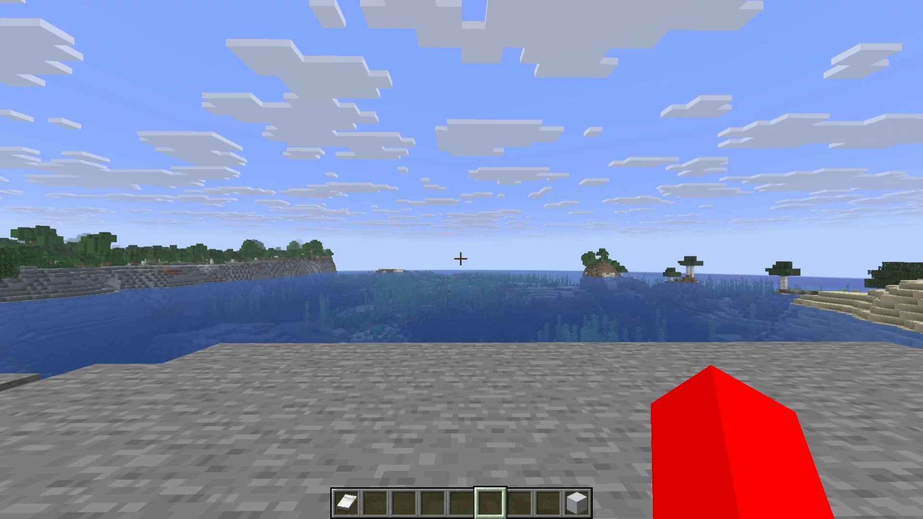
key(F5)
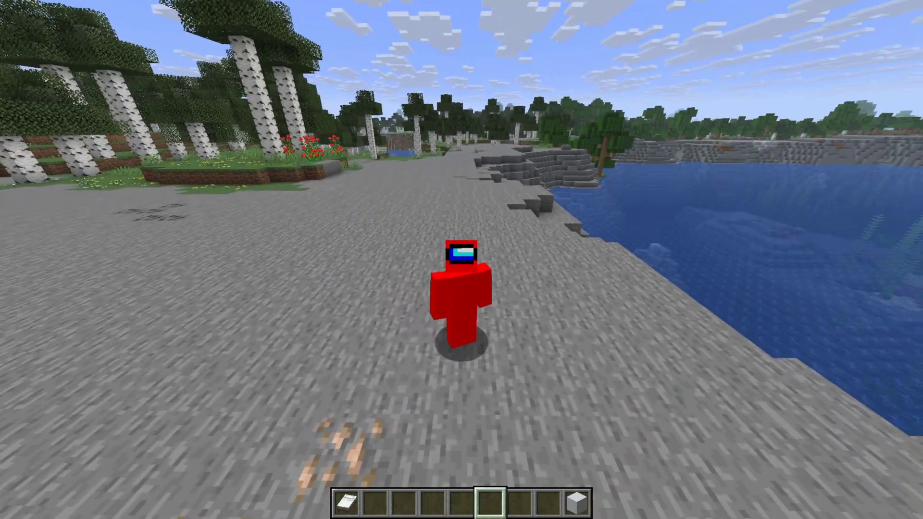
key(w)
key(w)
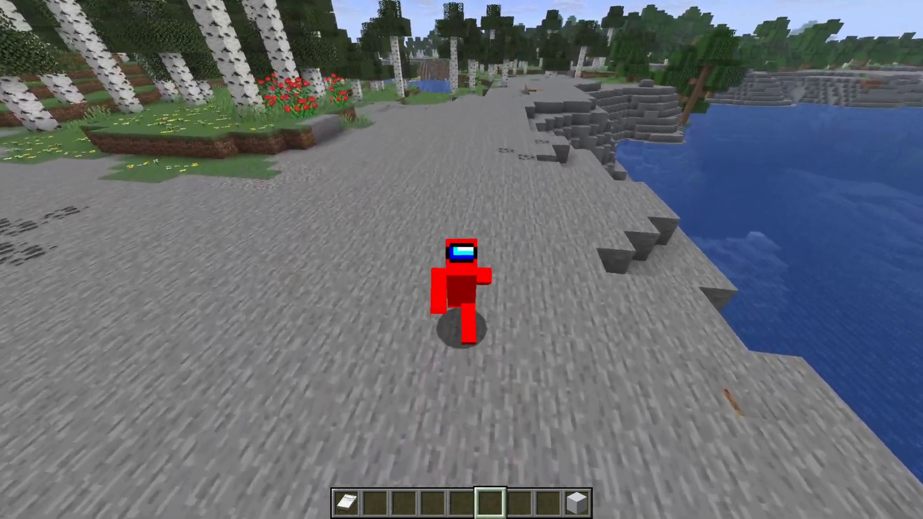